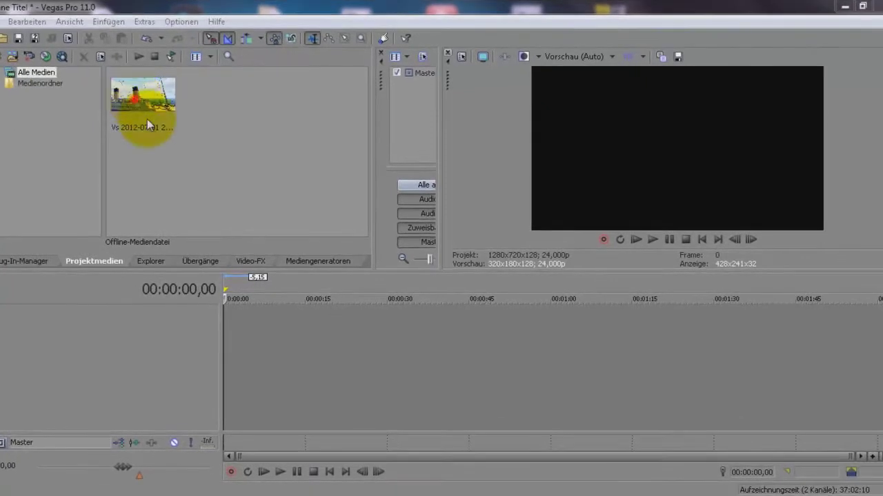
Place the ship clip on the timeline as video and audio, and set the preview to Optimal (Auto)
left_click_drag(147, 119, 198, 303)
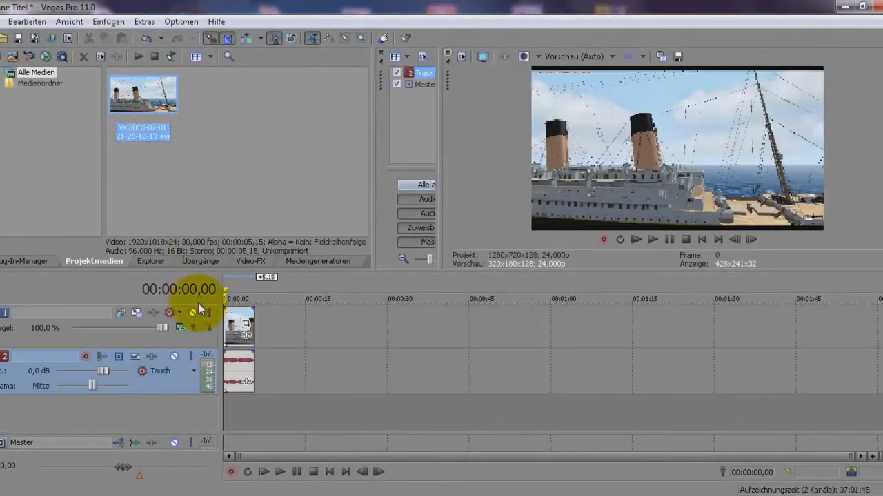
left_click(228, 337)
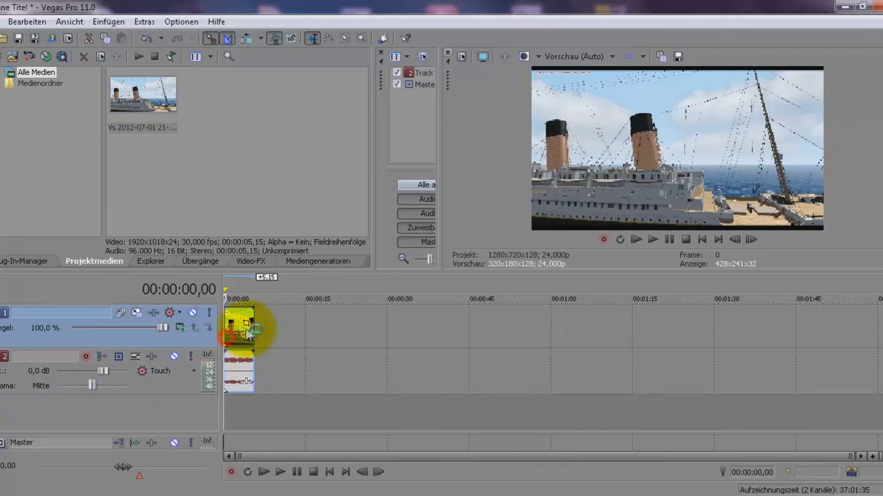
scroll(278, 348, "up", 5)
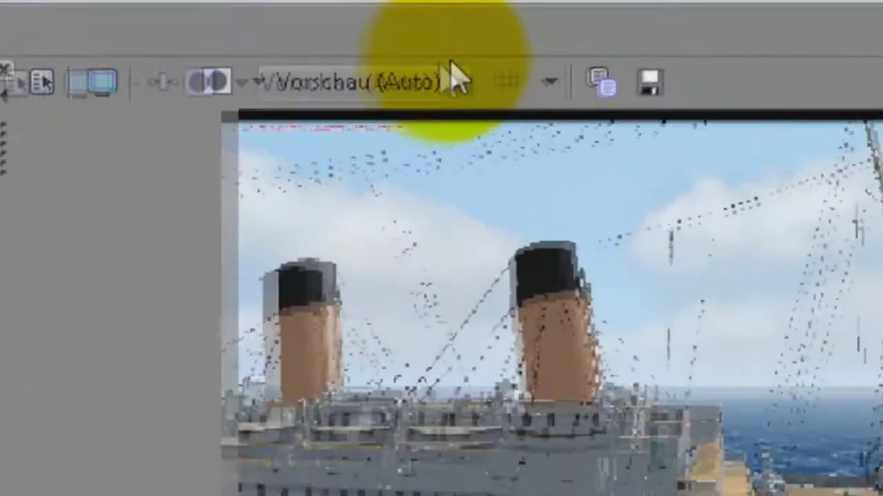
left_click(455, 79)
left_click(522, 220)
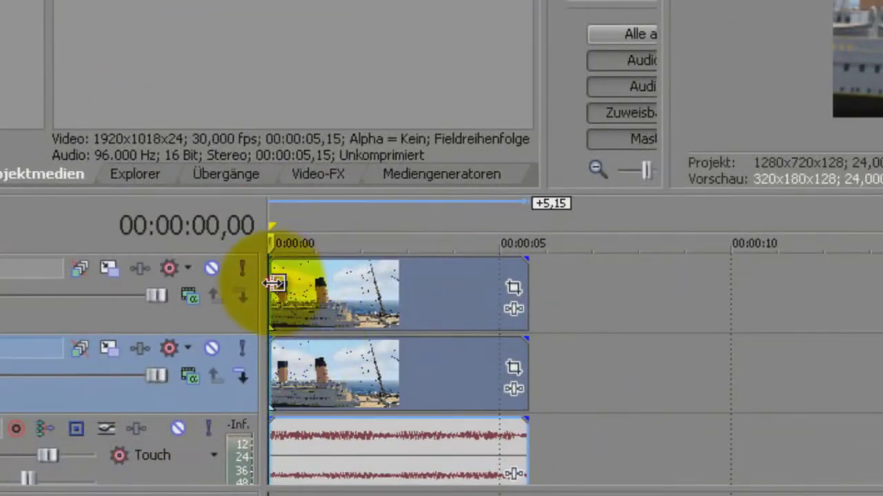
Shift the top copy of the ship clip one frame (+0,01) later than the lower copy
left_click(314, 375)
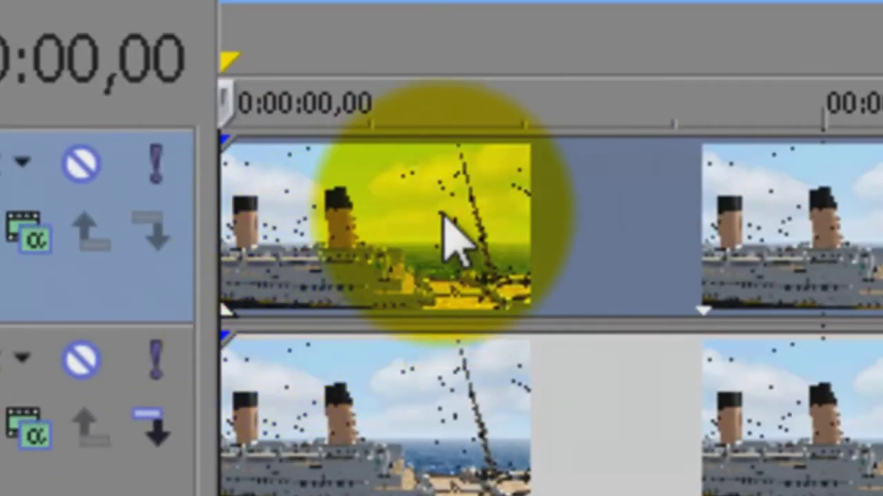
left_click_drag(435, 210, 397, 165)
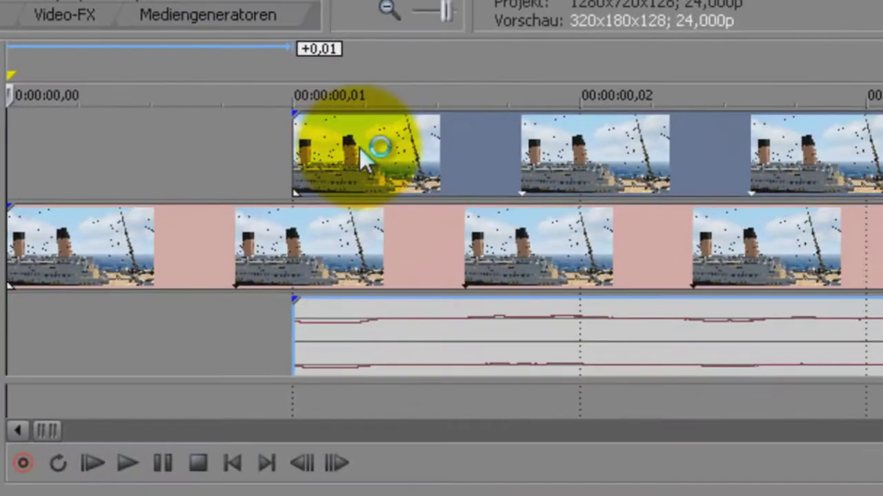
left_click(289, 180)
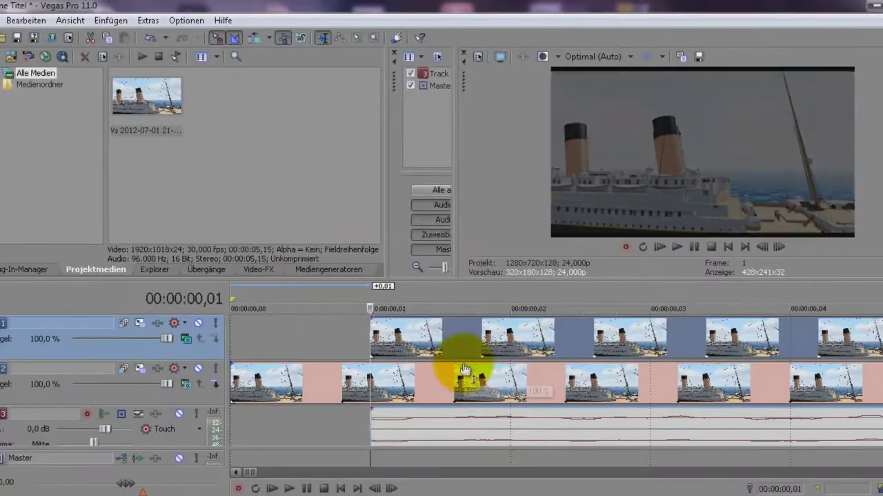
left_click(612, 341)
scroll(612, 341, "down", 5)
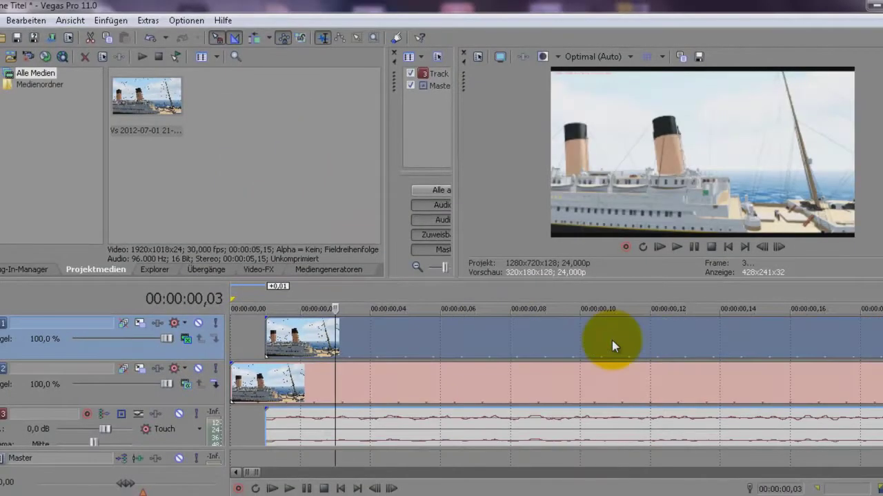
left_click(474, 351)
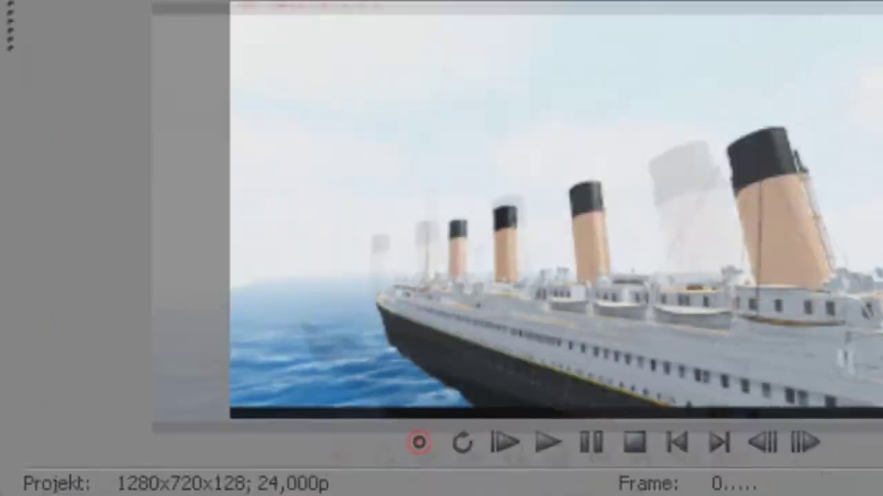
Add the Pegel effect to track 1 with the Grün channel's Ausgabeende at 0,000
left_click(404, 339)
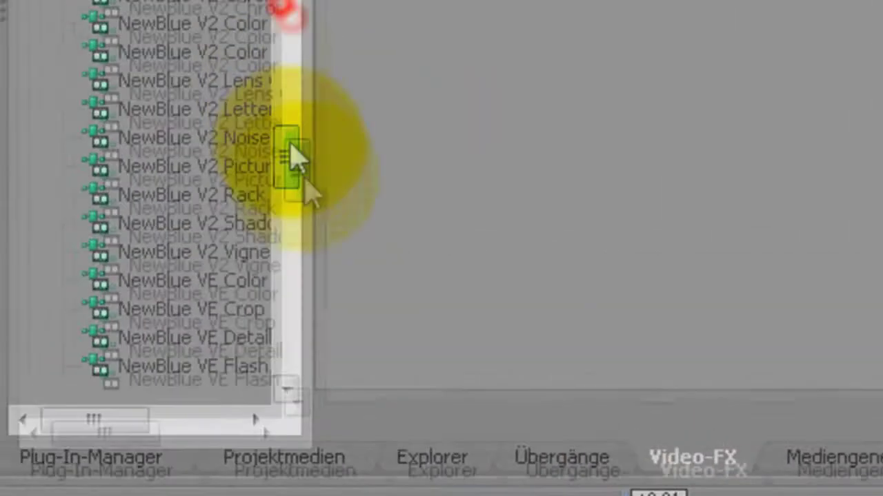
left_click_drag(296, 160, 296, 255)
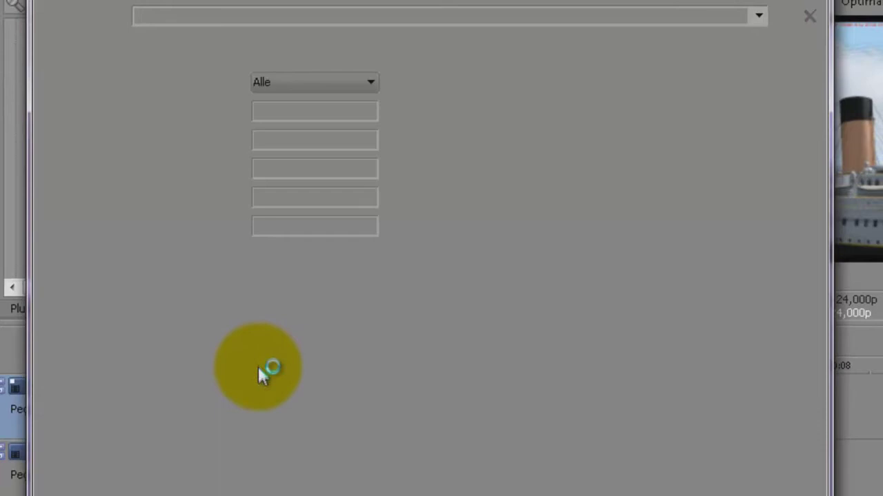
left_click(355, 82)
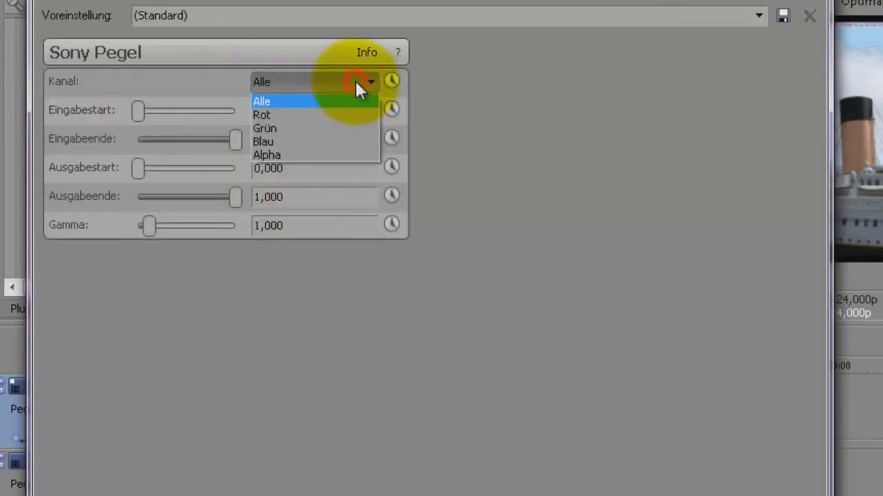
left_click(354, 129)
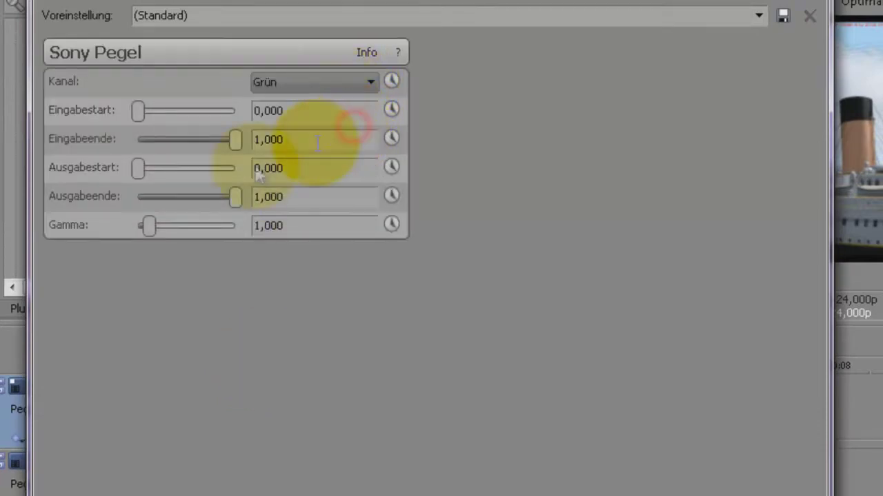
left_click_drag(231, 207, 138, 205)
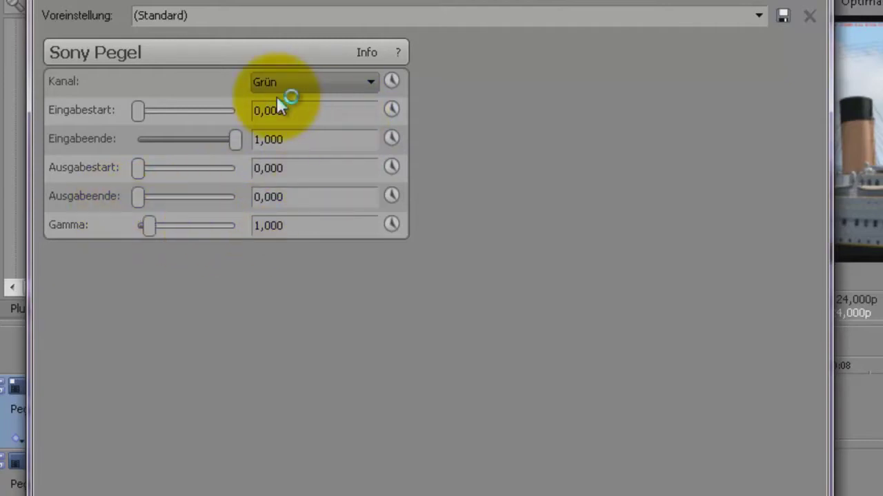
Enable the Rot channel in Pegel, switch back to Grün, and close the Video FX window
left_click(330, 86)
left_click(325, 115)
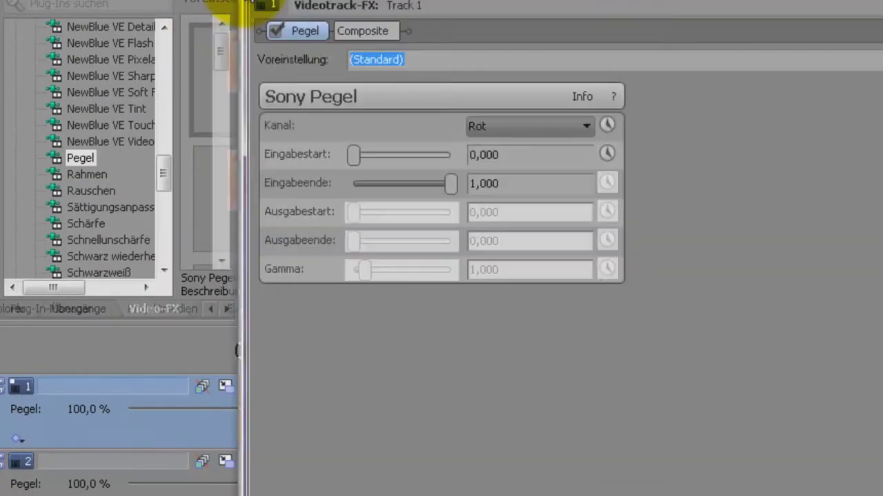
left_click_drag(250, 42, 235, 10)
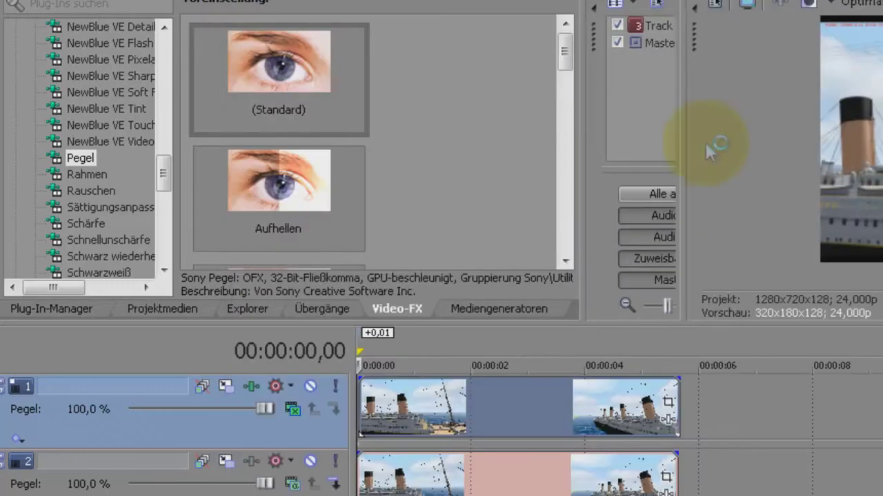
left_click_drag(359, 407, 397, 407)
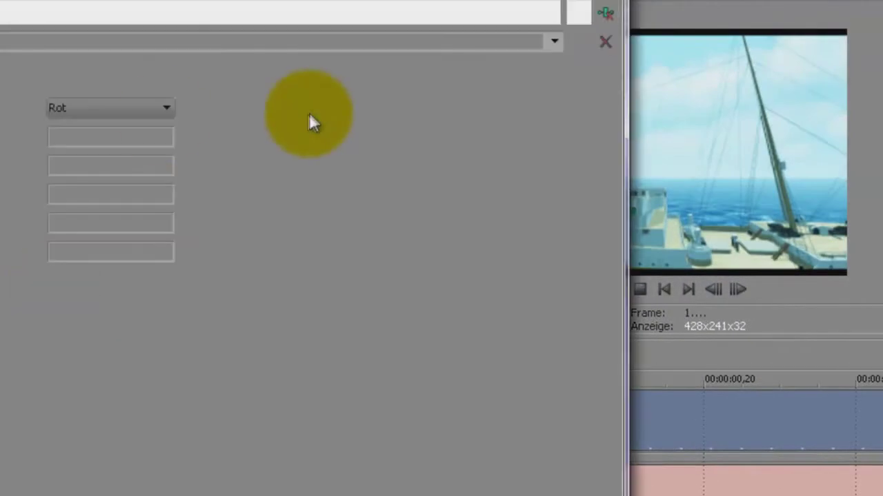
left_click(118, 108)
left_click(104, 155)
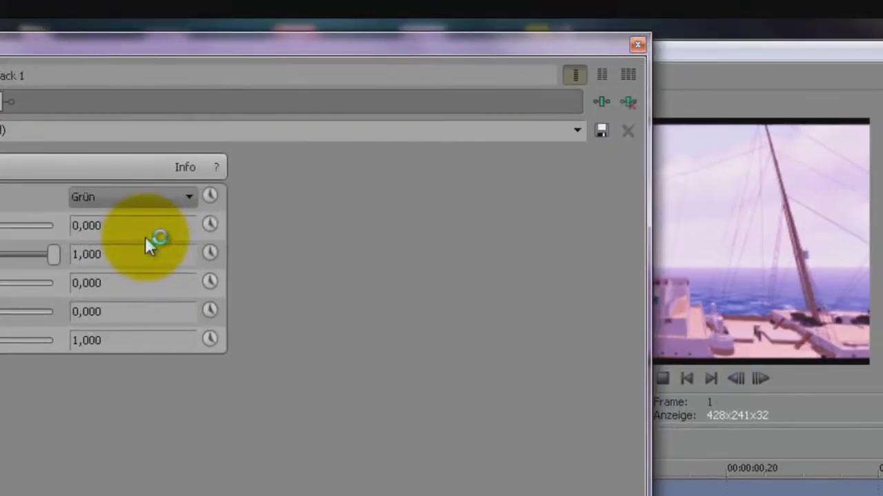
left_click(638, 47)
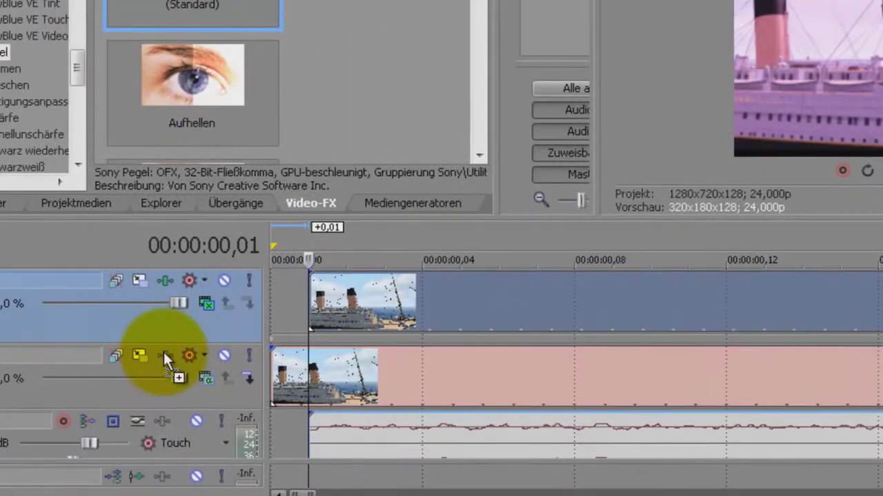
Add a Pegel effect to track 2 with the Blau channel's Ausgabeende at 0,000
left_click(164, 353)
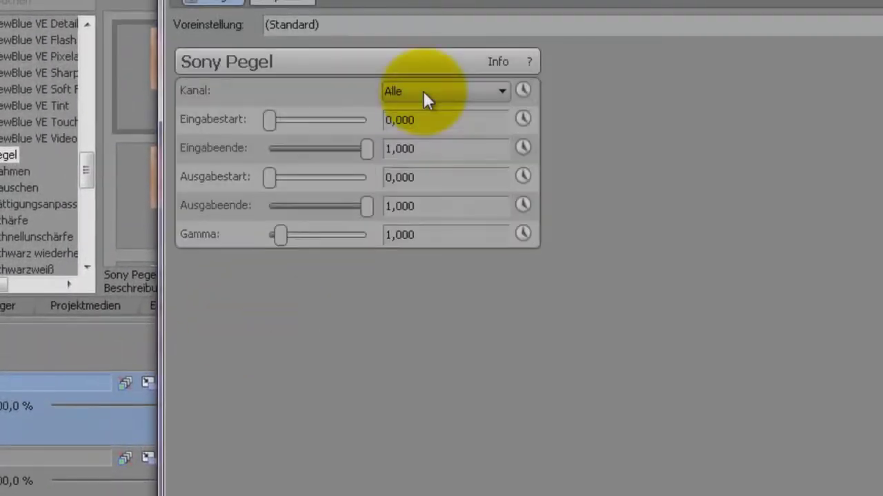
left_click(423, 90)
left_click(421, 145)
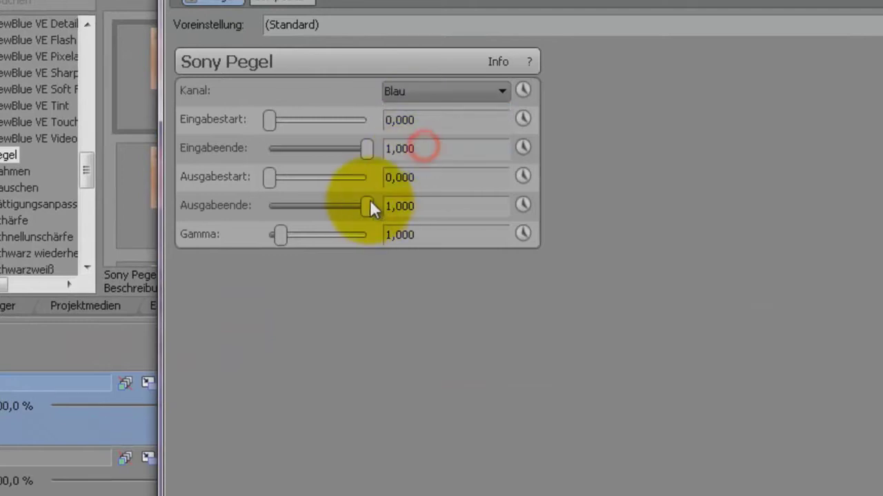
left_click_drag(368, 205, 194, 225)
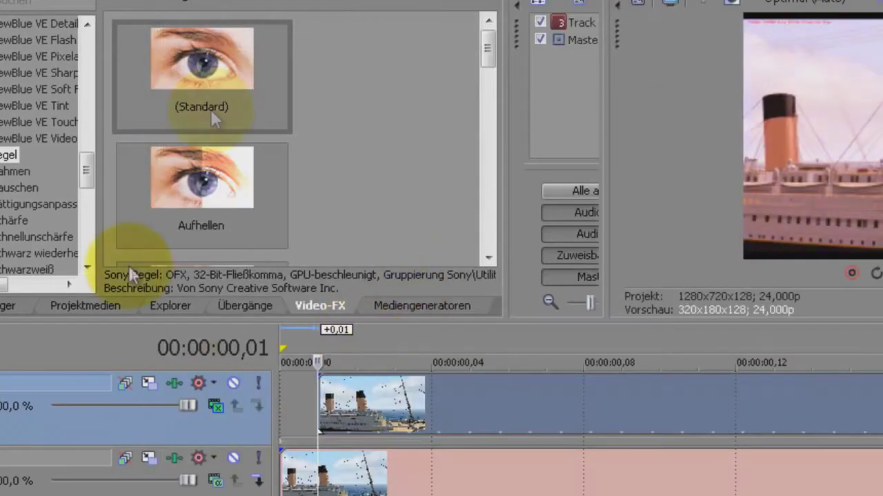
Set the red channel's output end to 0 in track 2's Levels effect
left_click(268, 49)
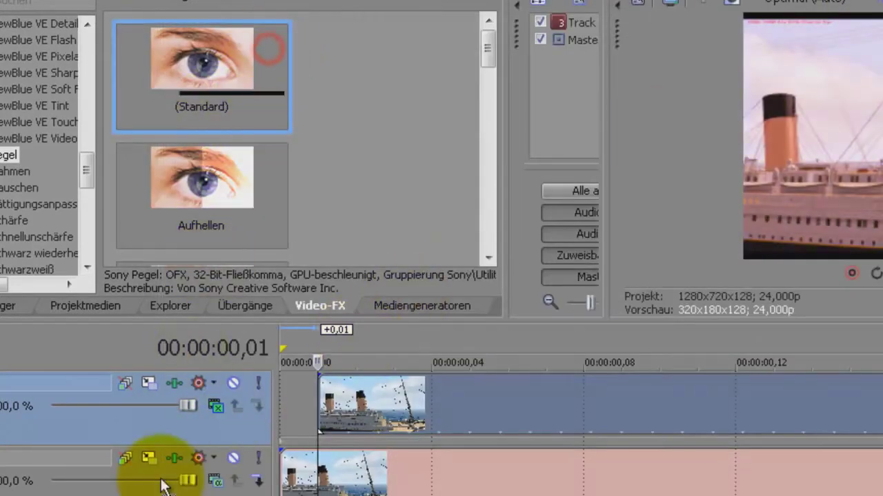
left_click(174, 458)
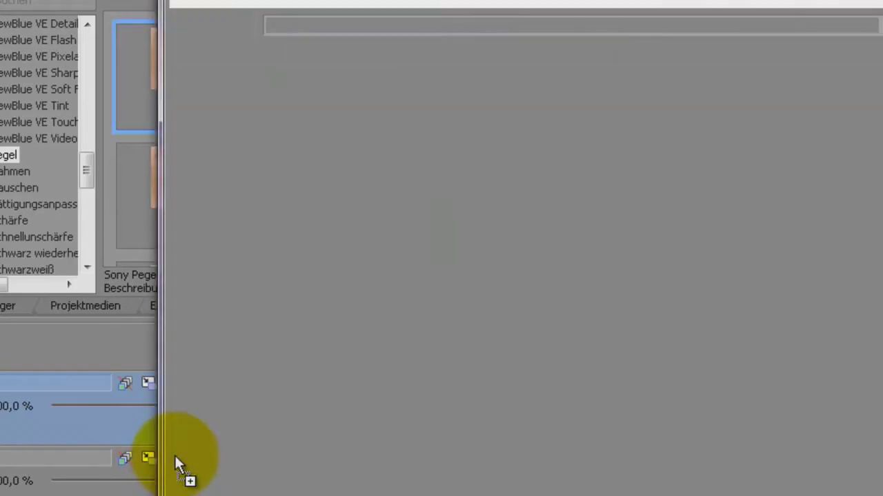
left_click(458, 90)
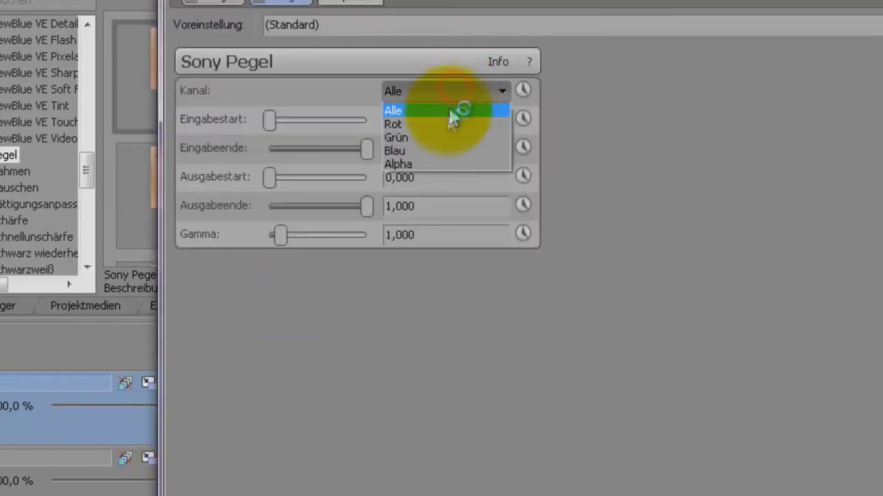
left_click(426, 124)
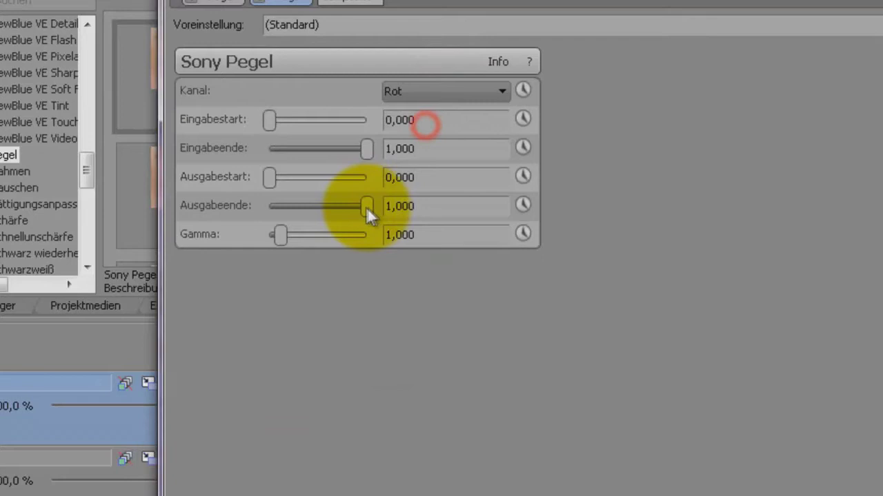
left_click_drag(366, 207, 187, 227)
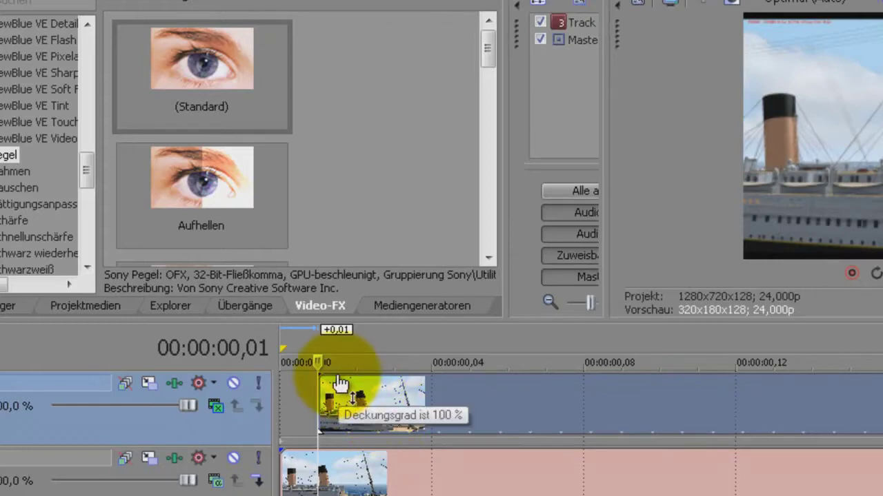
Bypass the first Levels effect in the chain and move the playhead to frame 12
left_click(177, 452)
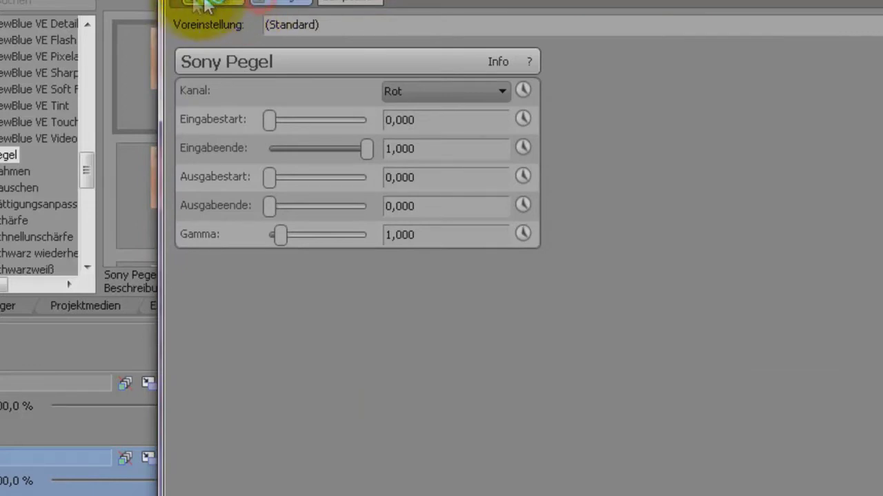
left_click(200, 17)
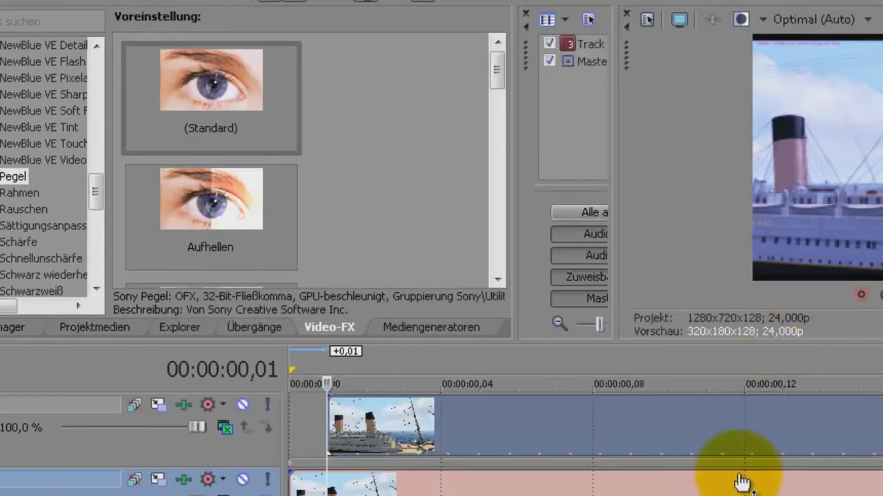
left_click(742, 434)
scroll(742, 433, "down", 2)
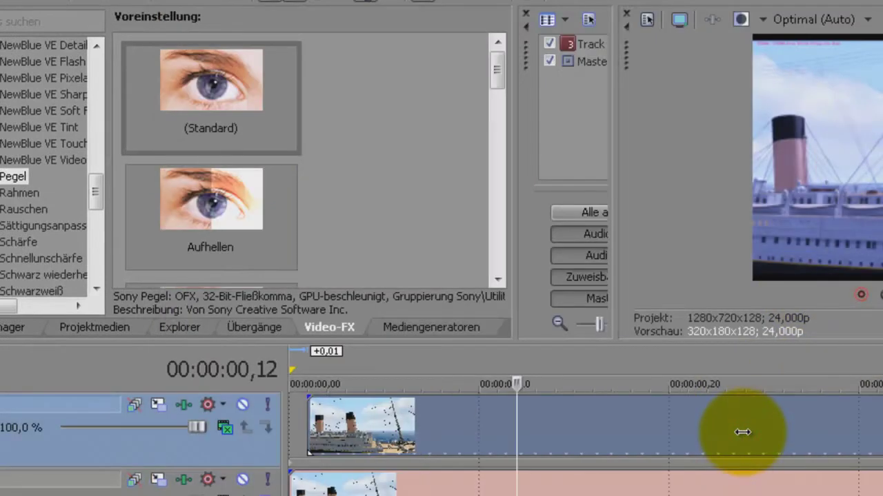
scroll(742, 433, "down", 2)
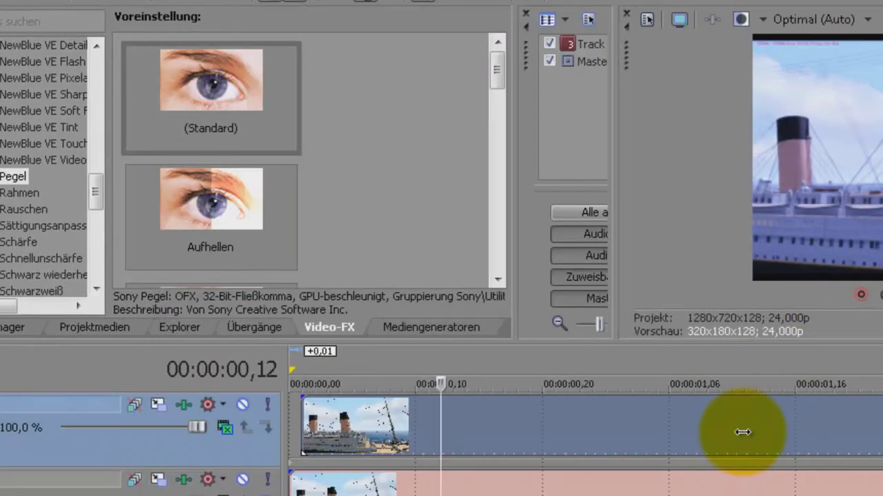
left_click(207, 481)
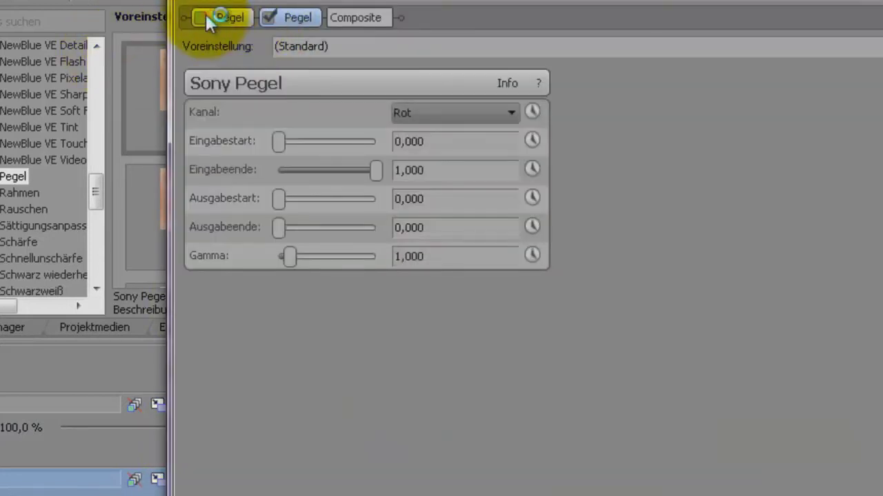
Offset track 1's frame in Track Motion, with its keyframe moved to the very start
left_click(699, 16)
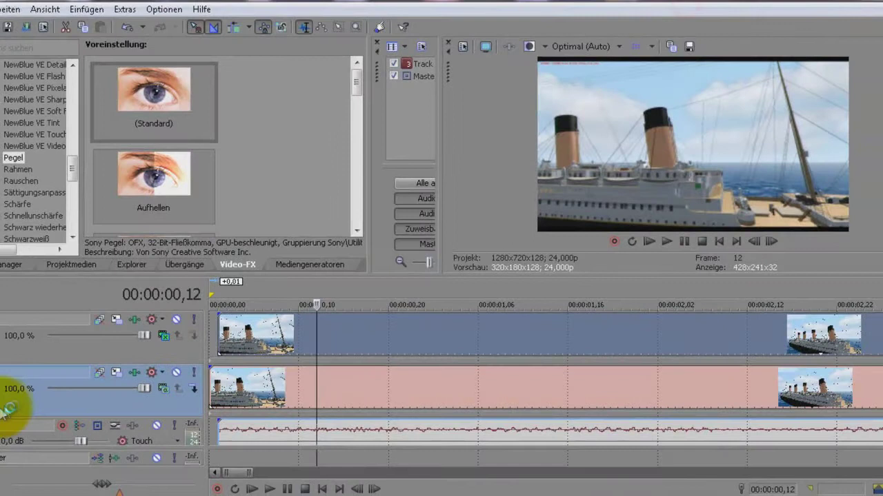
left_click(322, 489)
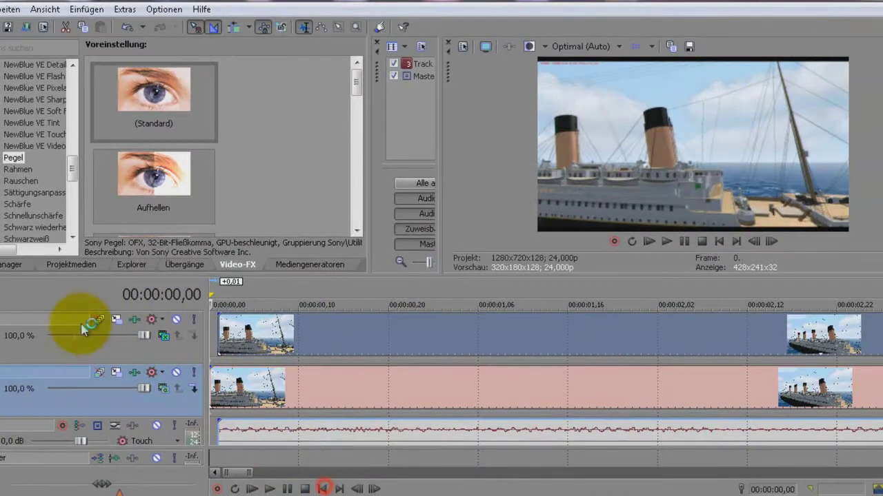
left_click(115, 320)
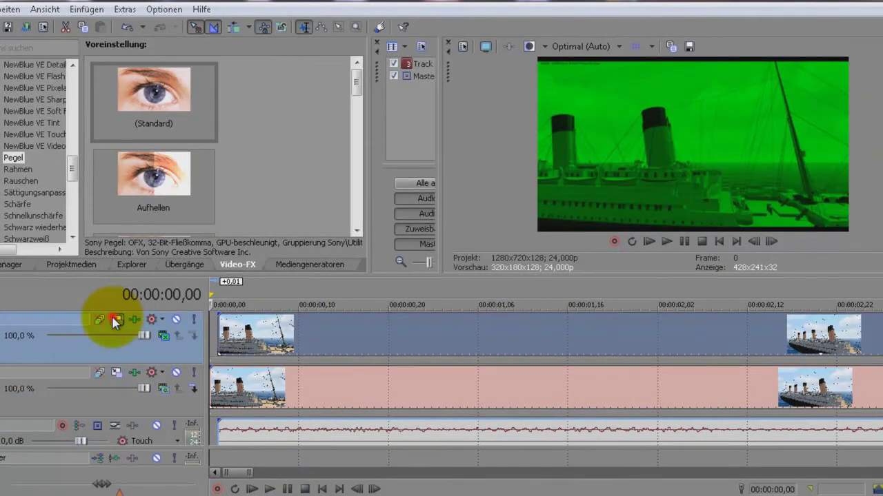
left_click(116, 320)
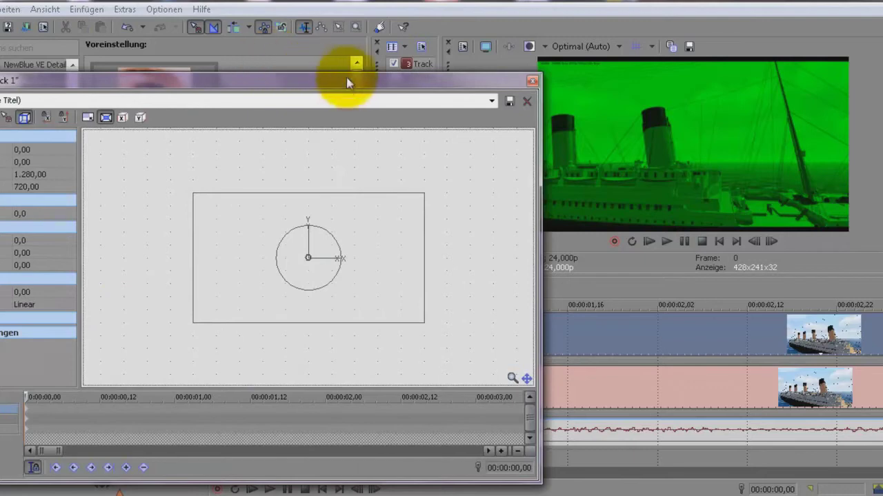
mouse_move(347, 81)
left_mouse_down()
mouse_move(486, 9)
mouse_move(473, 10)
left_mouse_up()
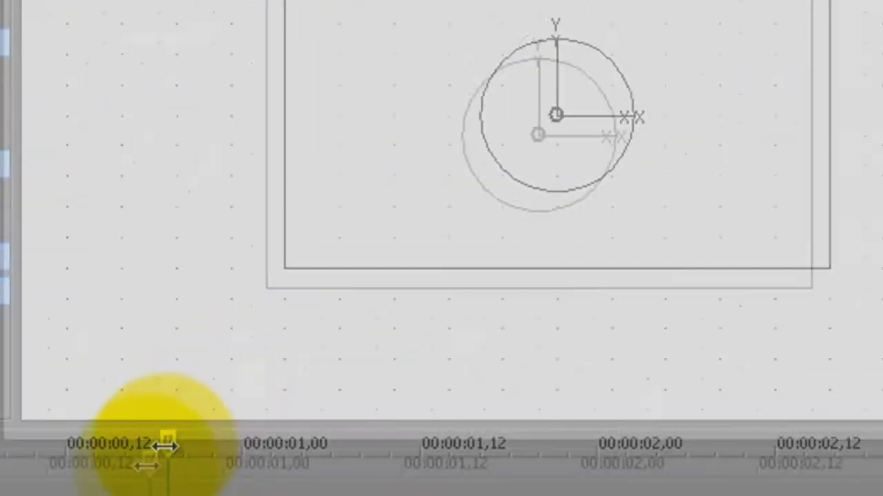
left_click(332, 281)
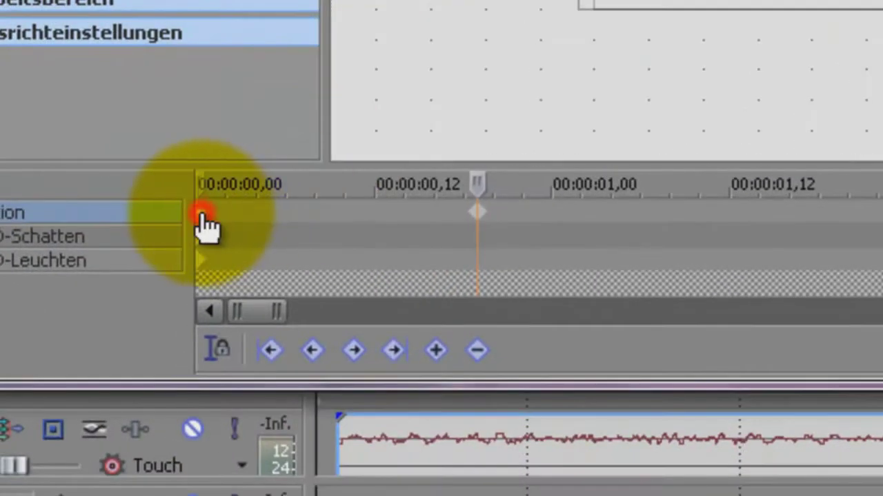
left_click(206, 220)
left_click_drag(483, 212, 200, 214)
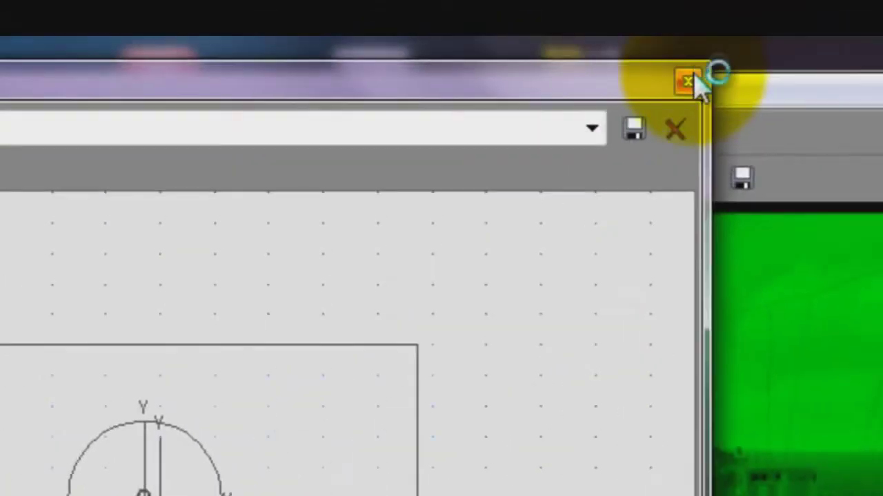
left_click(696, 80)
left_click(300, 324)
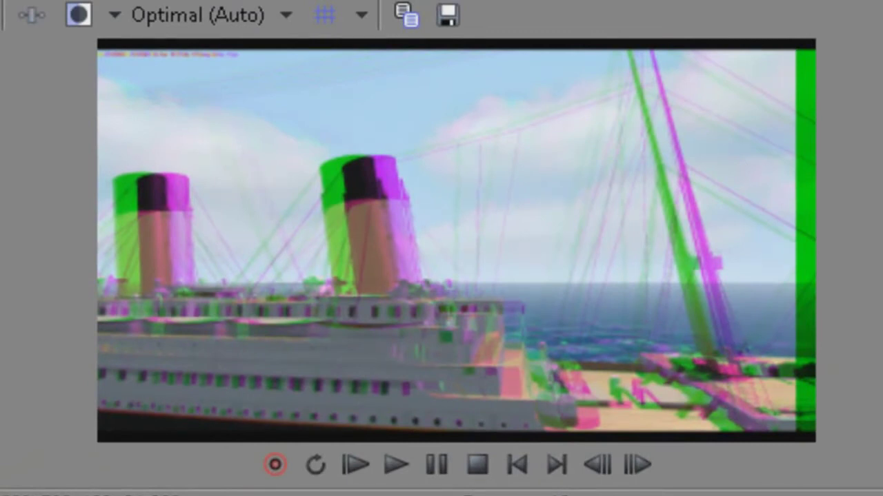
Set the preview quality to Optimal > Voll
left_click(165, 16)
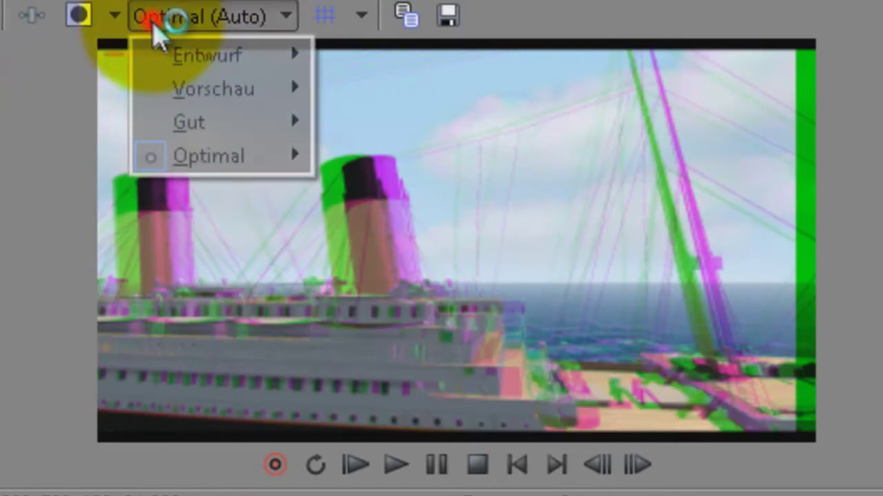
mouse_move(208, 156)
left_click(340, 191)
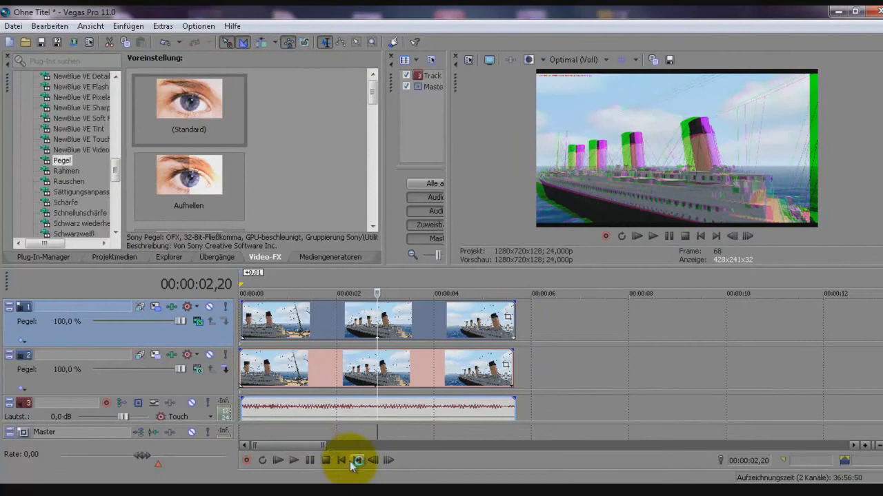
Trim the upper and lower video events' ends so both finish on the same frame
left_click(341, 461)
scroll(286, 354, "up", 5)
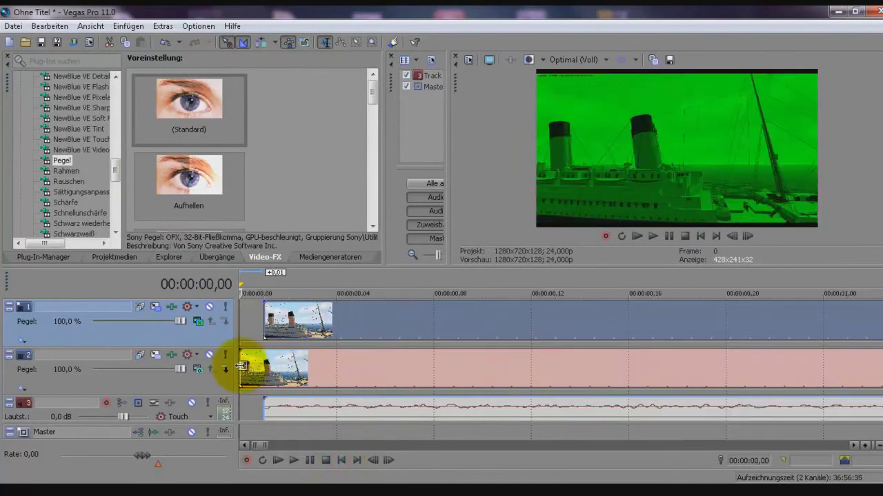
left_click(256, 359)
scroll(276, 315, "down", 8)
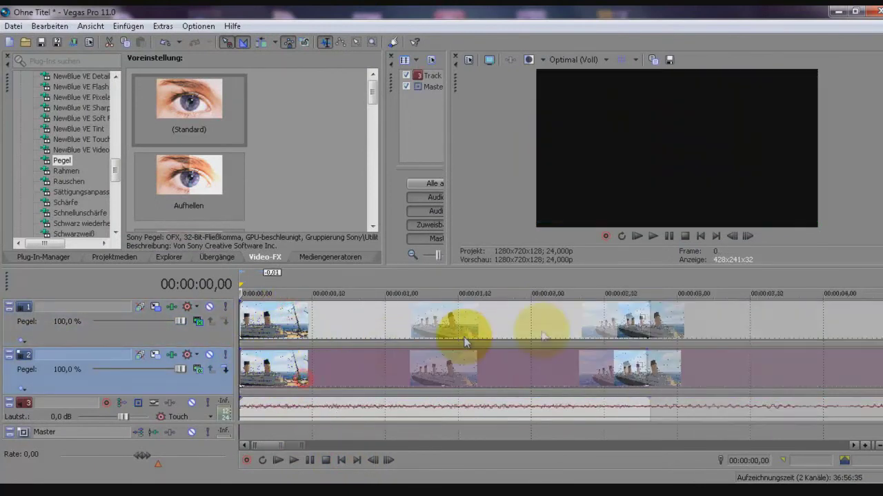
left_click(648, 314)
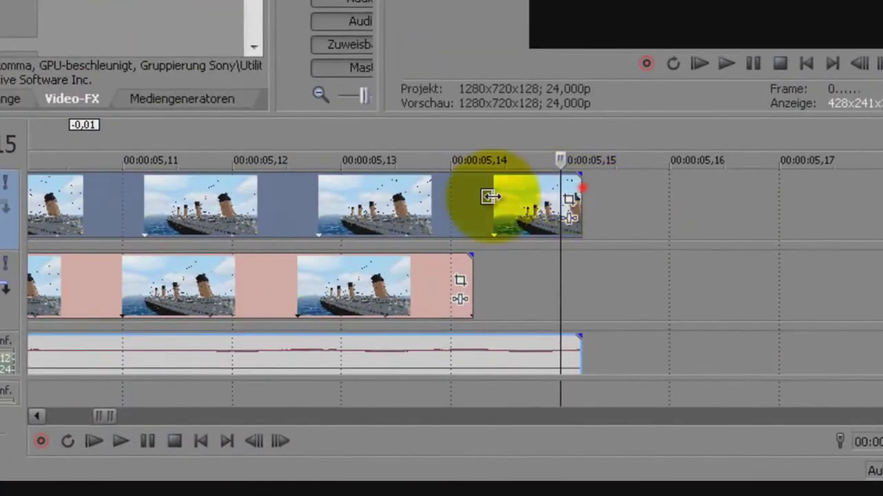
left_click_drag(576, 197, 483, 200)
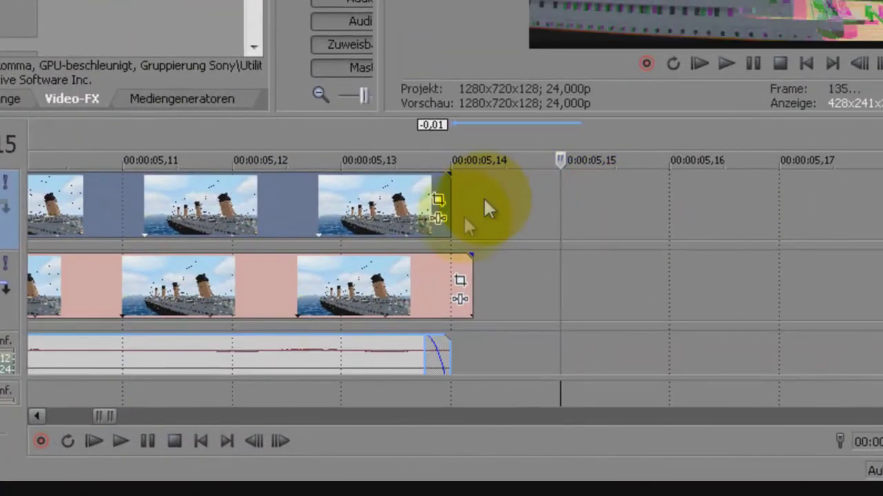
left_click_drag(472, 279, 449, 276)
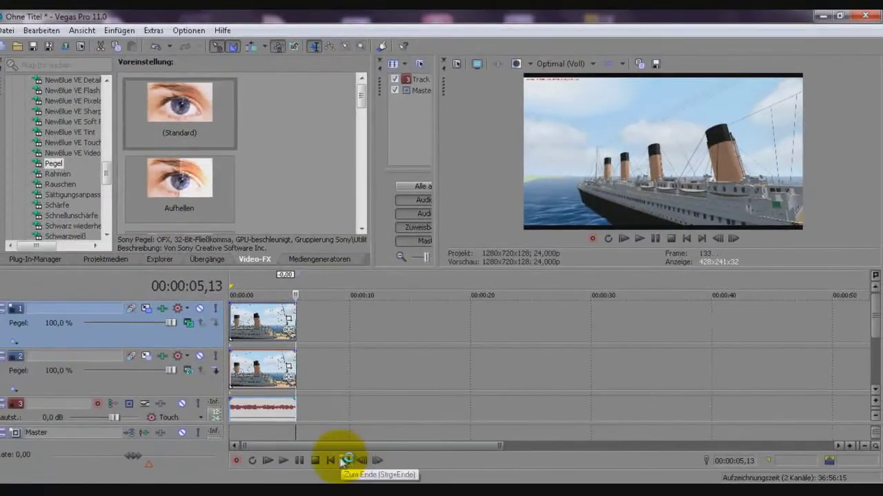
Jump to the project end and step back one frame to the last picture
left_click(342, 460)
scroll(420, 357, "up", 5)
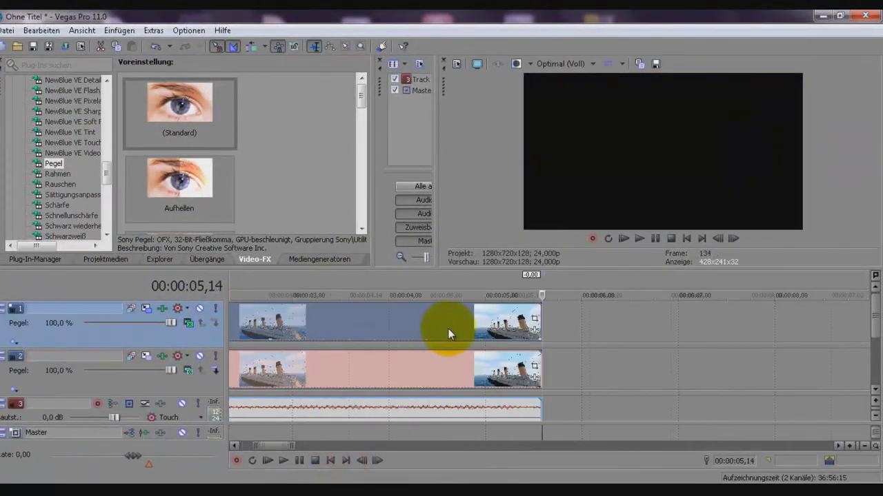
scroll(447, 328, "up", 3)
scroll(471, 333, "up", 2)
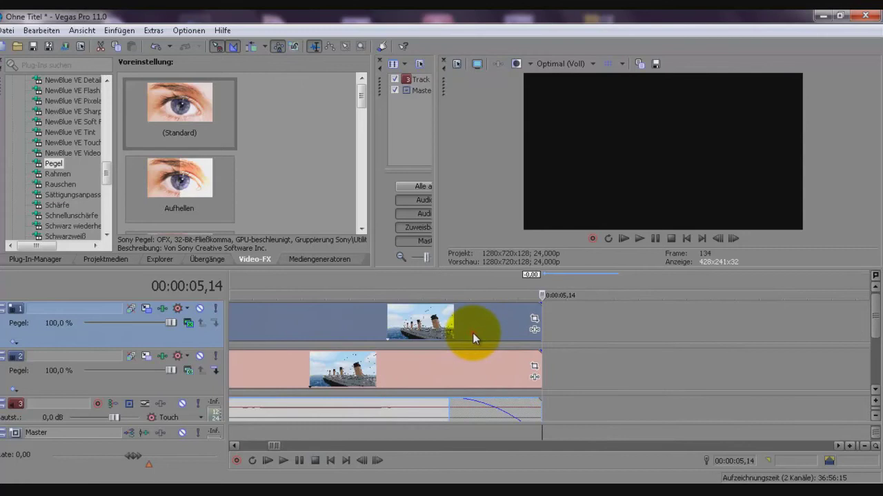
key("Left")
scroll(304, 334, "up", 3)
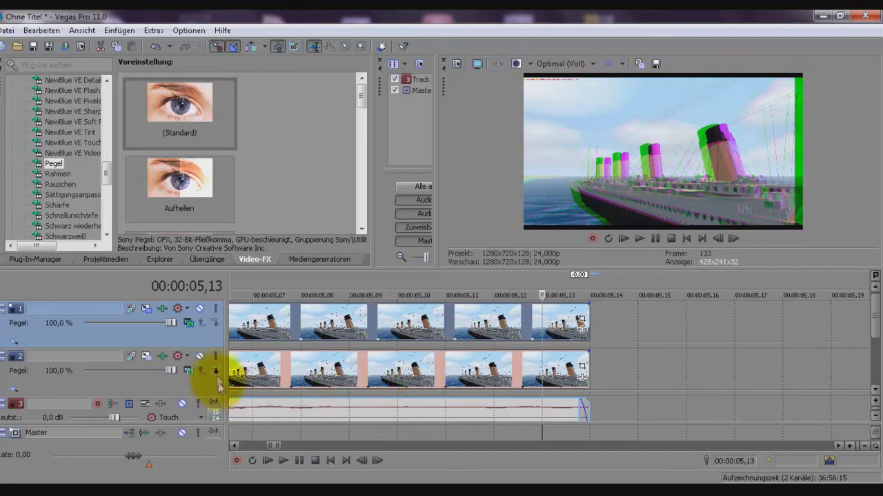
Uncheck the first Pegel effect in track 2's Track FX chain
left_click(161, 356)
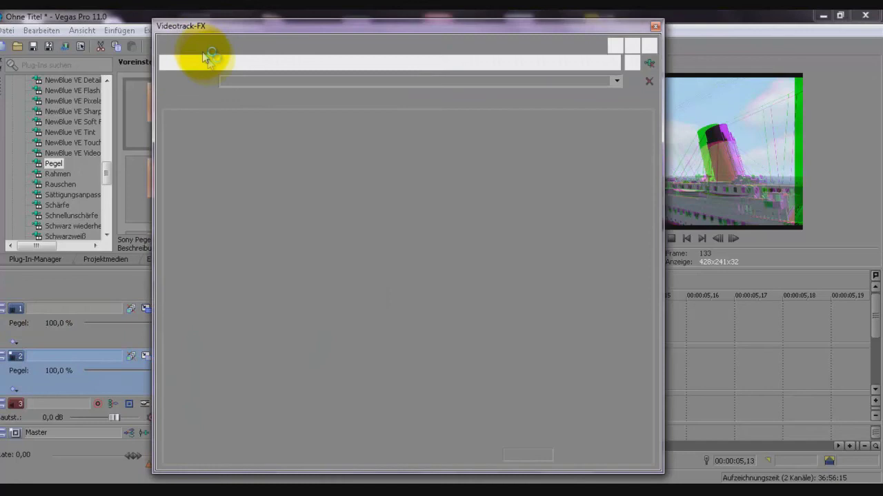
left_click(174, 63)
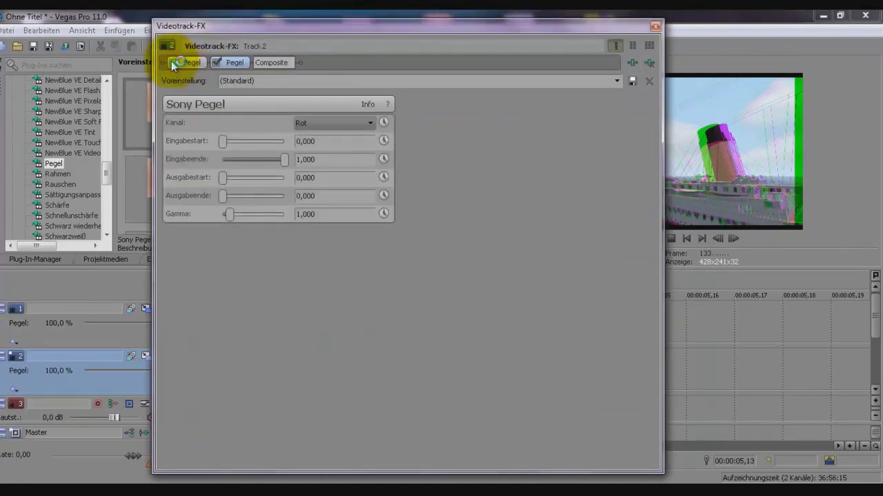
left_click(173, 63)
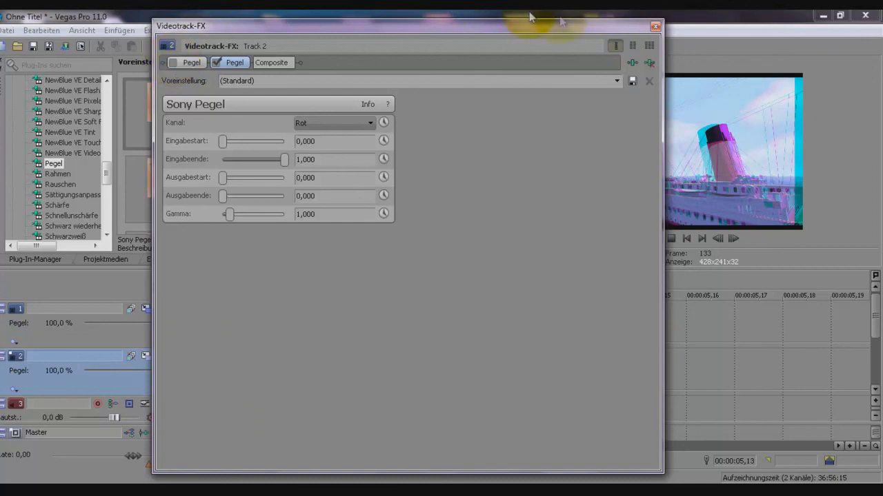
left_click(654, 27)
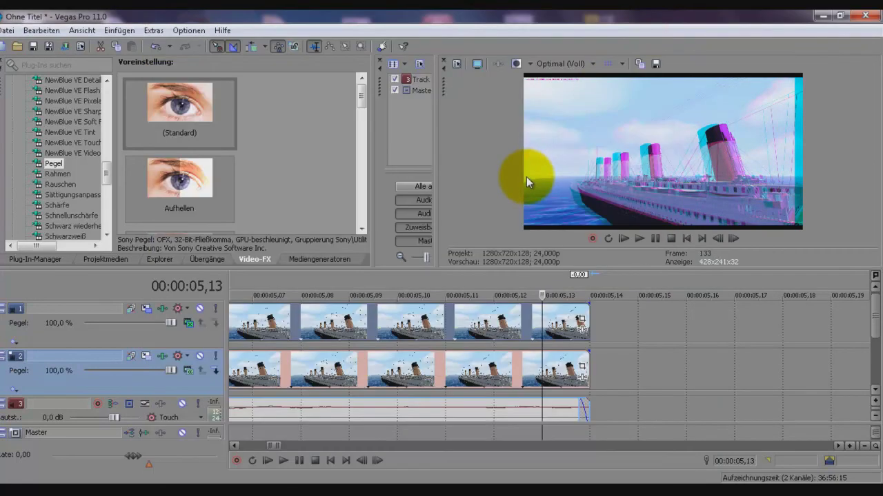